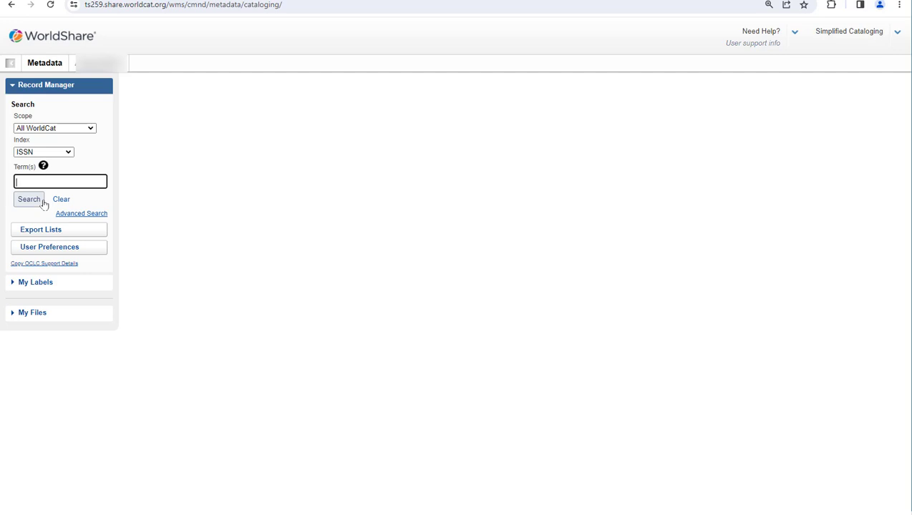
# Search All WorldCat by OCLC Number for 707959120.
pyautogui.click(71, 154)
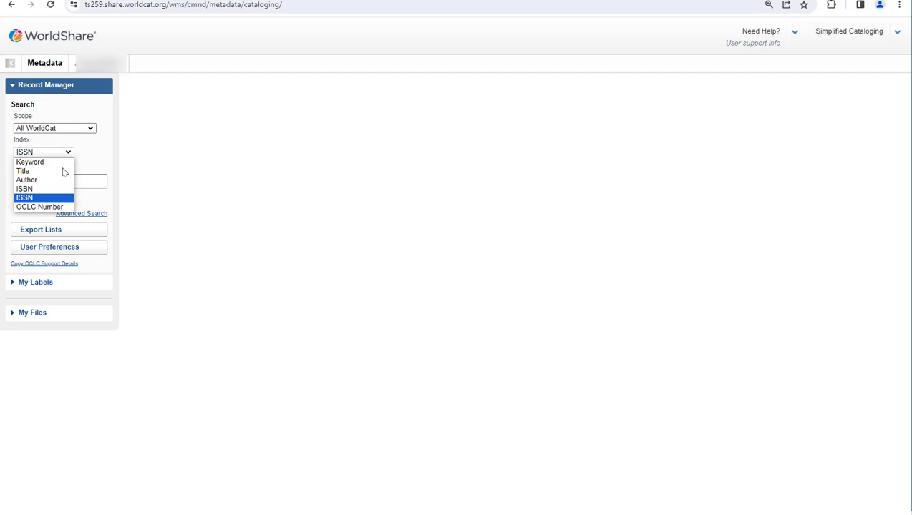
pyautogui.click(43, 207)
pyautogui.click(31, 181)
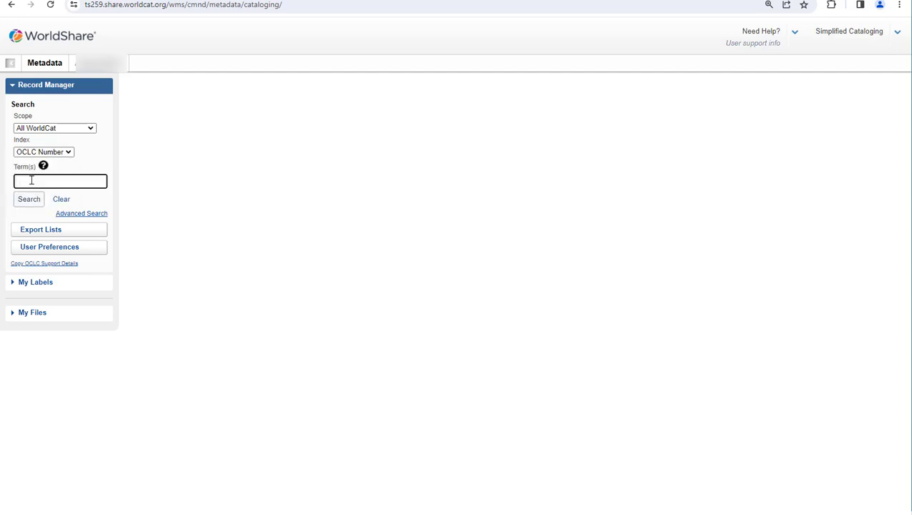
pyautogui.write('707')
pyautogui.write('95')
pyautogui.write('9120')
pyautogui.click(41, 201)
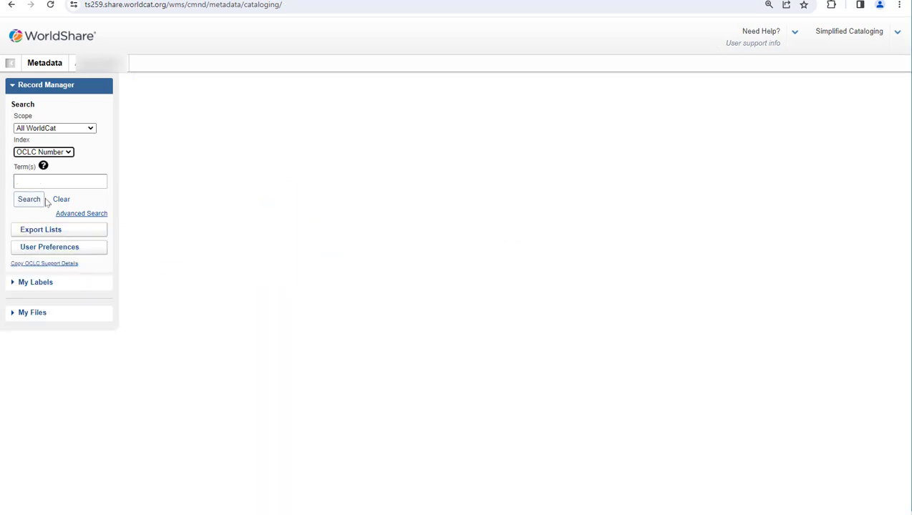
# Run a Keyword index search in All WorldCat for "man in the moon".
pyautogui.click(68, 153)
pyautogui.click(60, 163)
pyautogui.click(53, 183)
pyautogui.write('man')
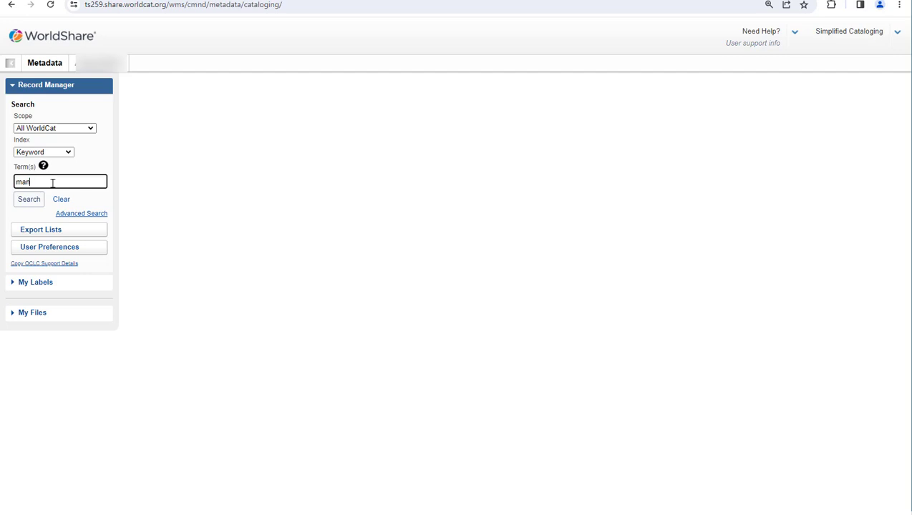
pyautogui.write(' in the moon')
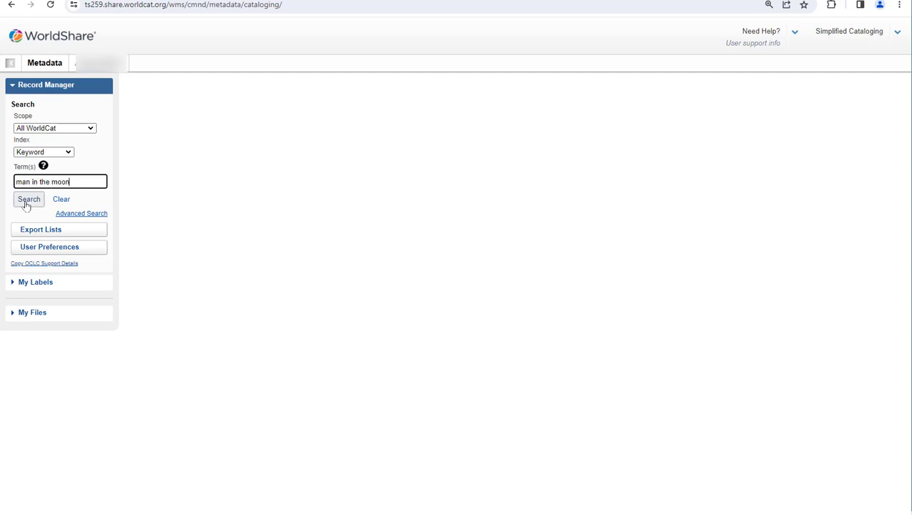
pyautogui.click(27, 200)
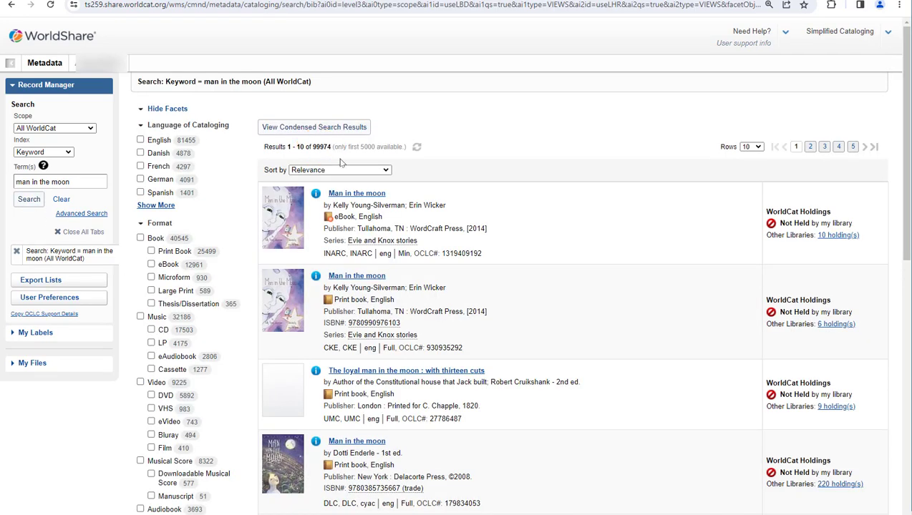
# Search the Title index in All WorldCat for the same terms, "man in the moon".
pyautogui.click(70, 152)
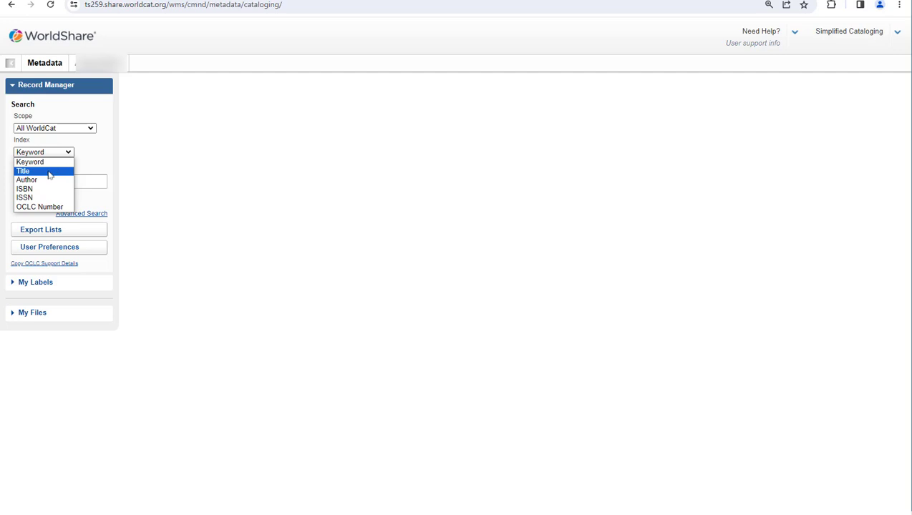
pyautogui.click(50, 171)
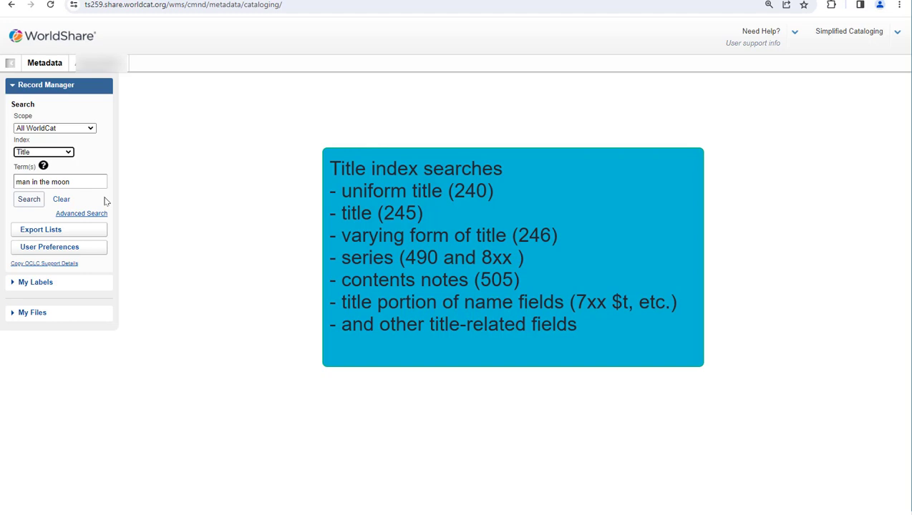
pyautogui.press('Return')
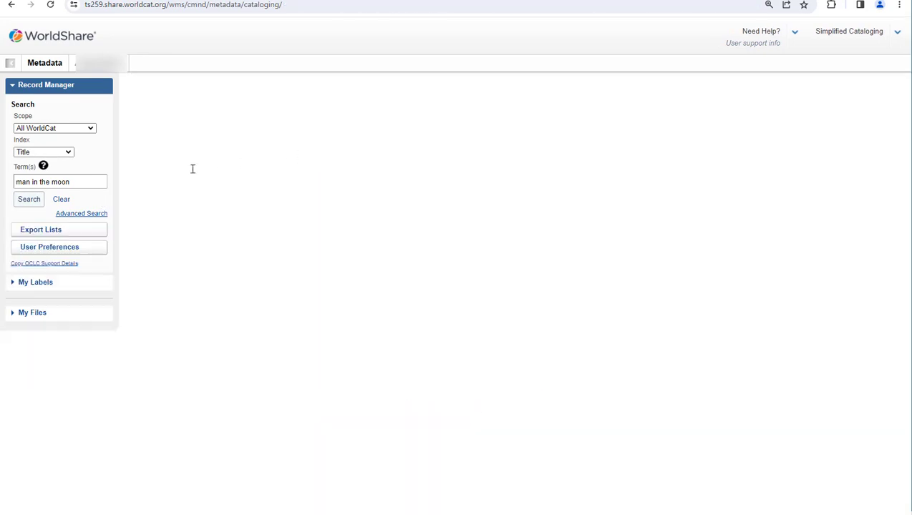
# Replace the search terms with "moon in the man" and run the Title search.
pyautogui.moveTo(79, 182); pyautogui.dragTo(2, 184)
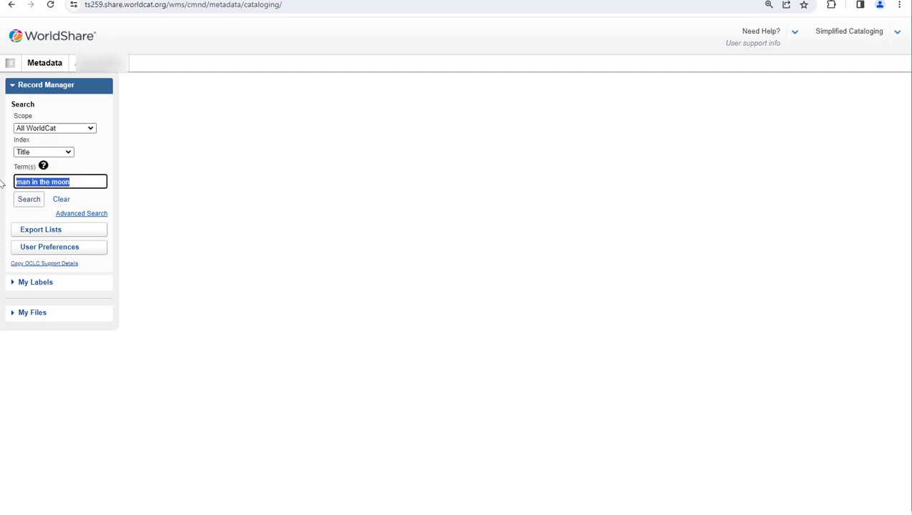
pyautogui.write('moon')
pyautogui.press('BackSpace')
pyautogui.press('BackSpace')
pyautogui.write('on in')
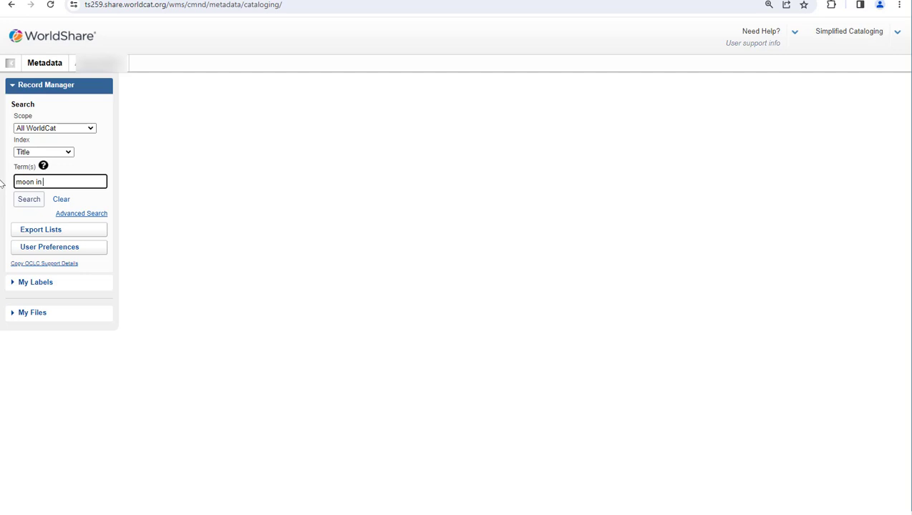
pyautogui.write(' the man')
pyautogui.click(39, 202)
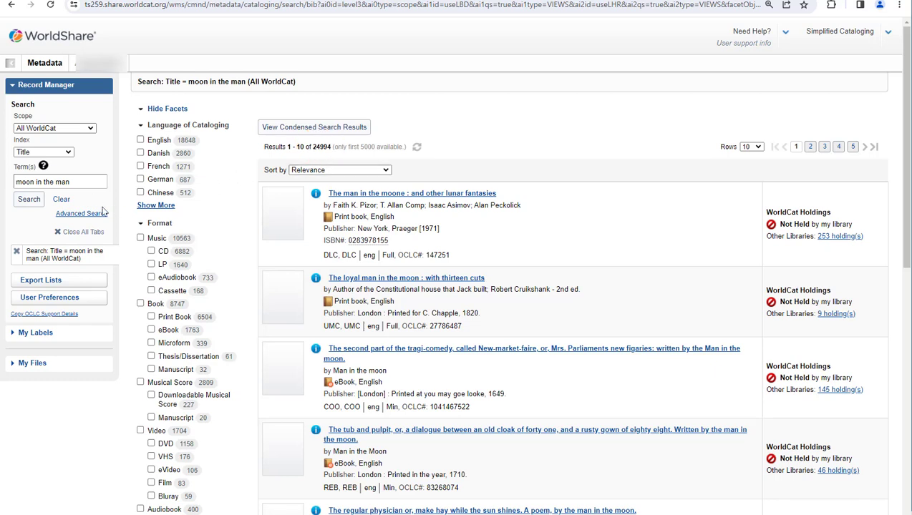
# Clear the previous terms, run a Title search for "man moon" and view the help on expert search terms.
pyautogui.click(61, 200)
pyautogui.click(47, 178)
pyautogui.write('man')
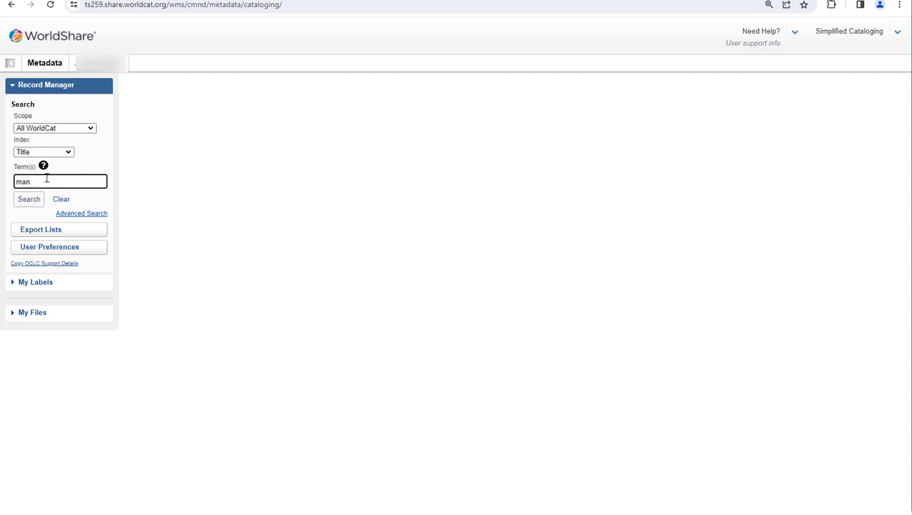
pyautogui.write(' moon')
pyautogui.press('Return')
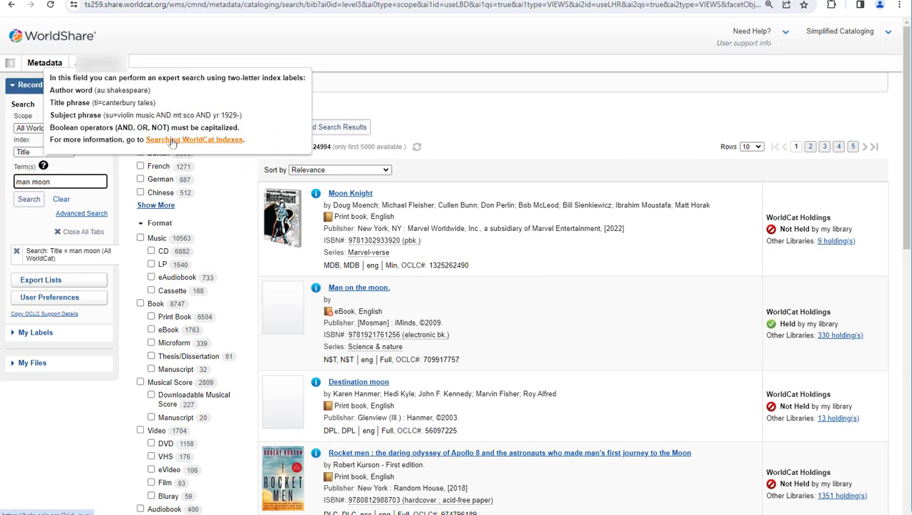
pyautogui.click(125, 191)
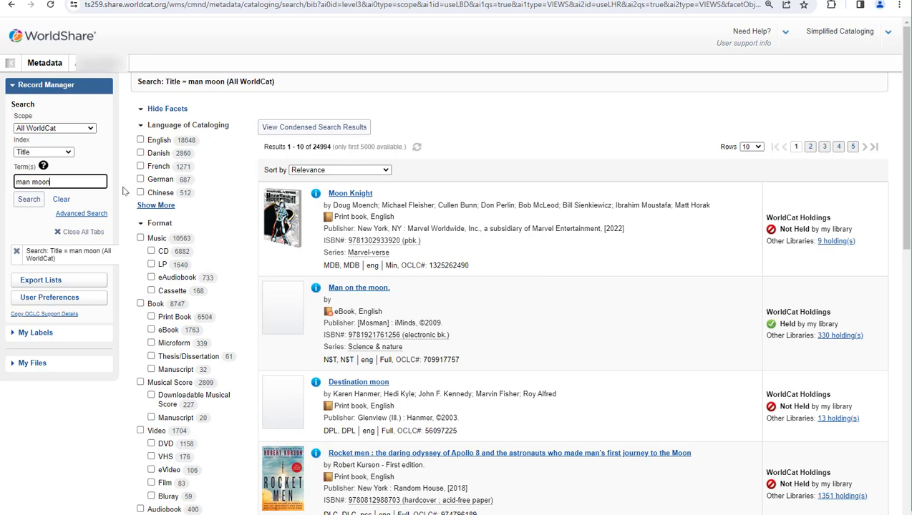
# Narrow the "man moon" results to English-language cataloging, music CD format and year 2005.
pyautogui.click(141, 141)
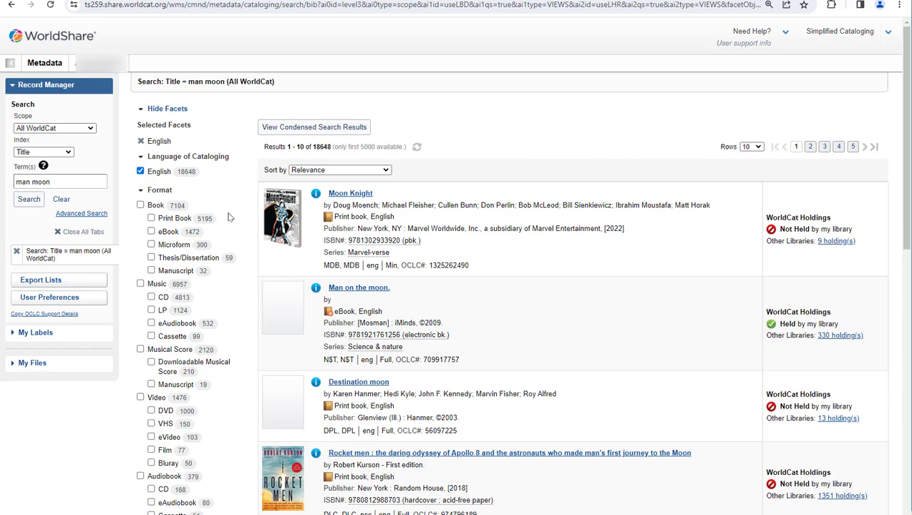
pyautogui.click(151, 298)
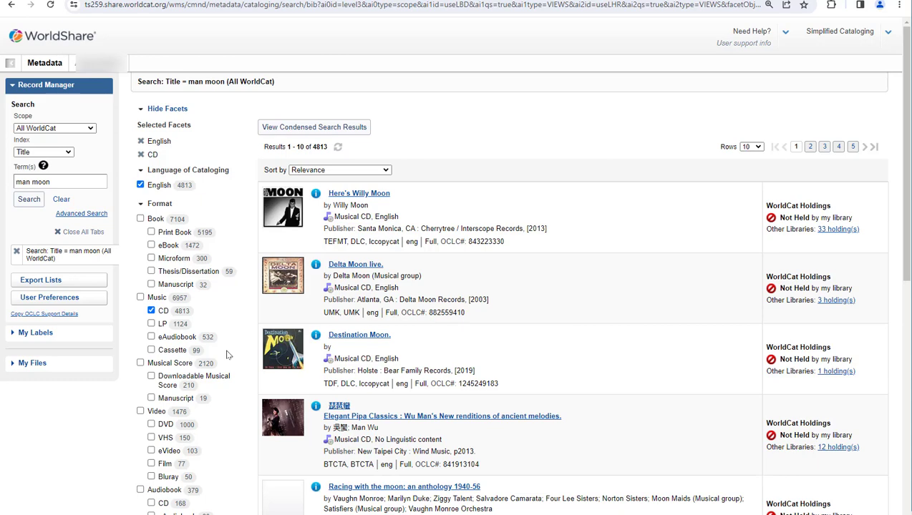
pyautogui.scroll(-3, 227, 354)
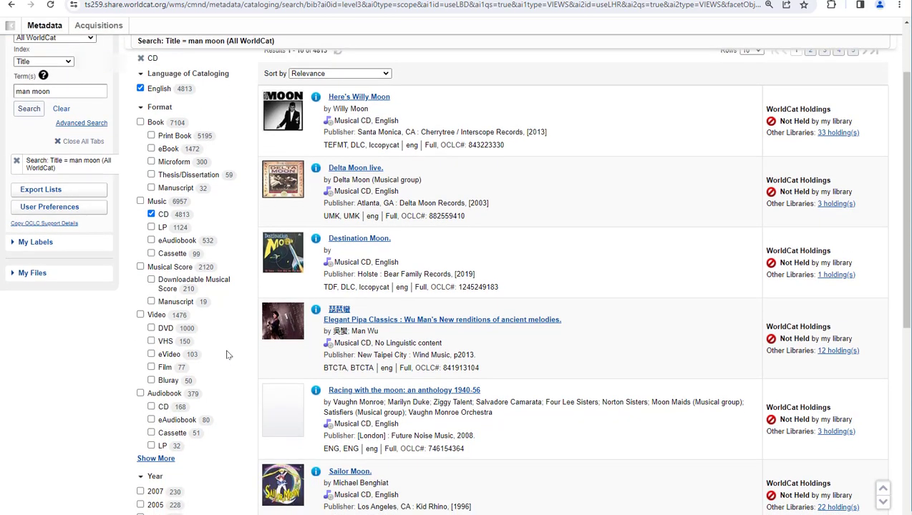
pyautogui.scroll(-1, 227, 354)
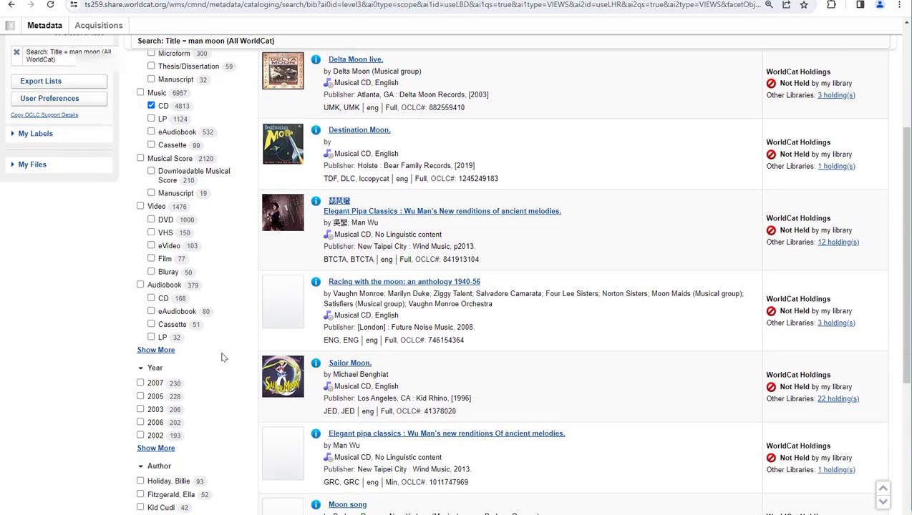
pyautogui.click(141, 397)
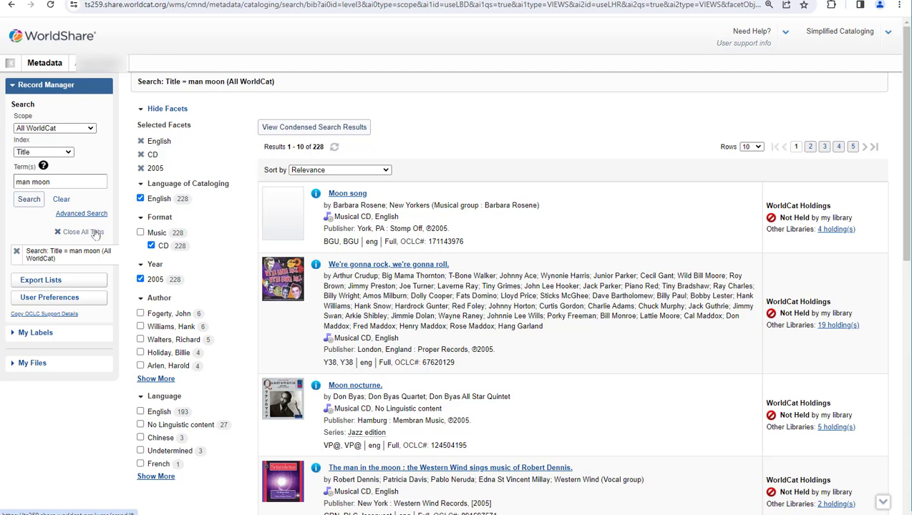
# Close and clear the finished title search, and open the advanced search form.
pyautogui.click(95, 233)
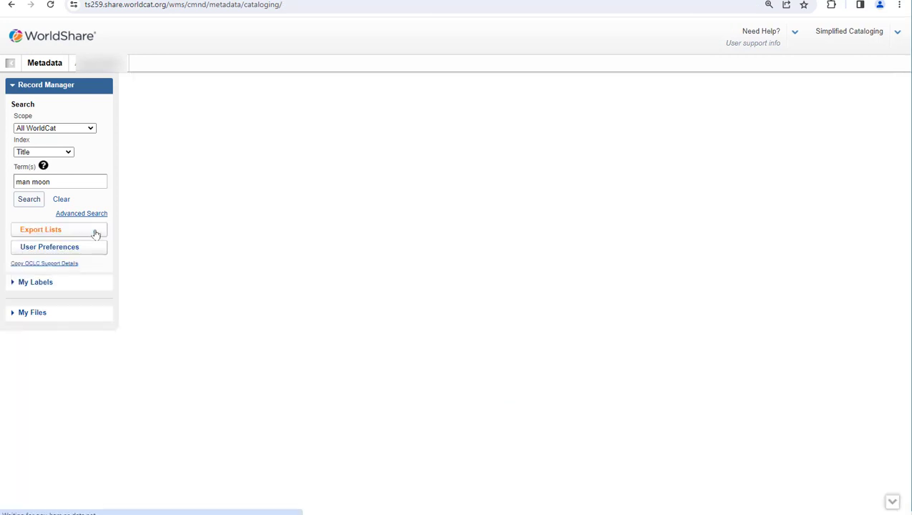
pyautogui.click(61, 201)
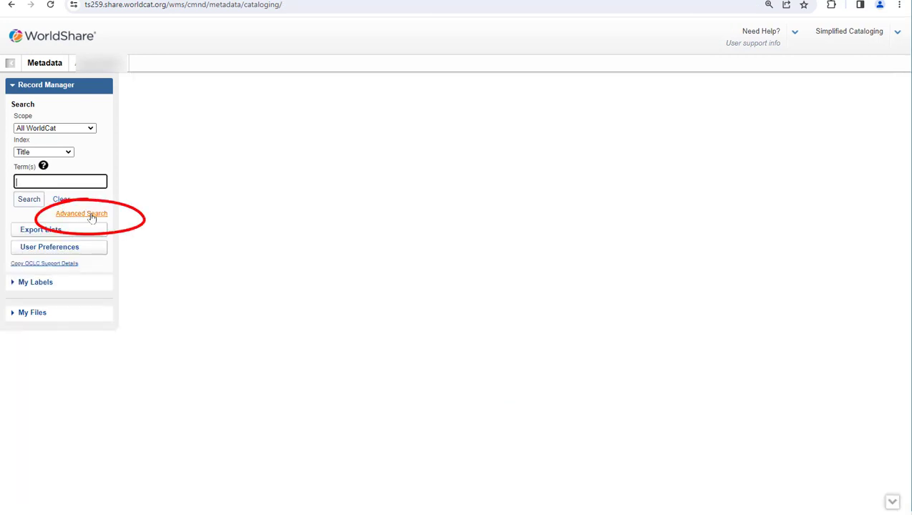
pyautogui.click(81, 213)
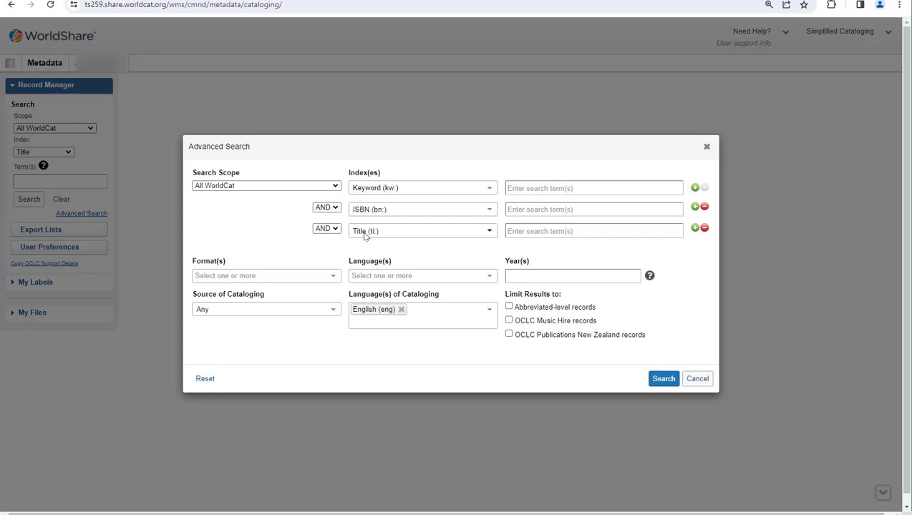
# Add two more index rows to the advanced search, for Title phrase (ti=) and Author (au:).
pyautogui.click(490, 189)
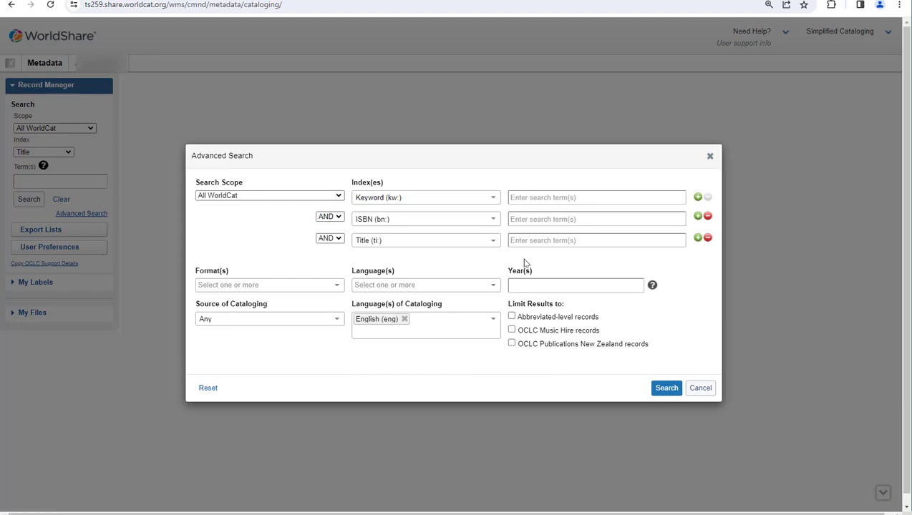
pyautogui.click(697, 238)
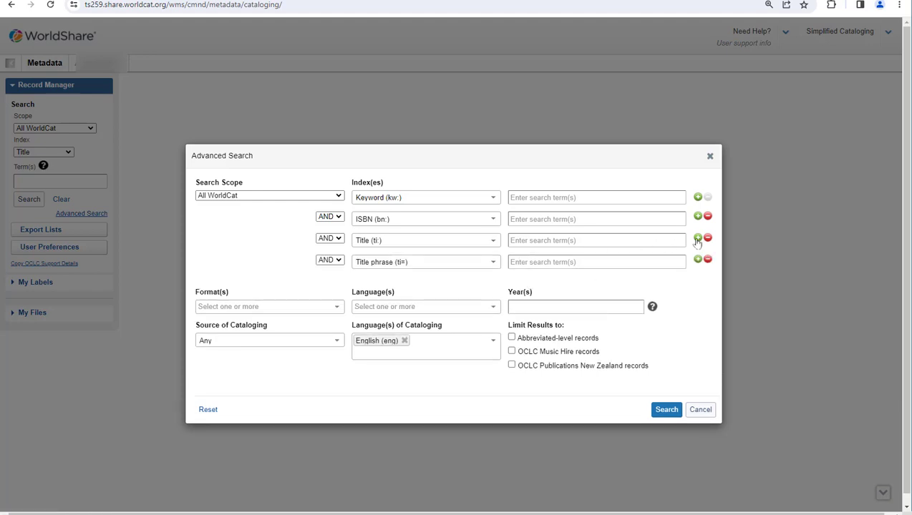
pyautogui.click(696, 260)
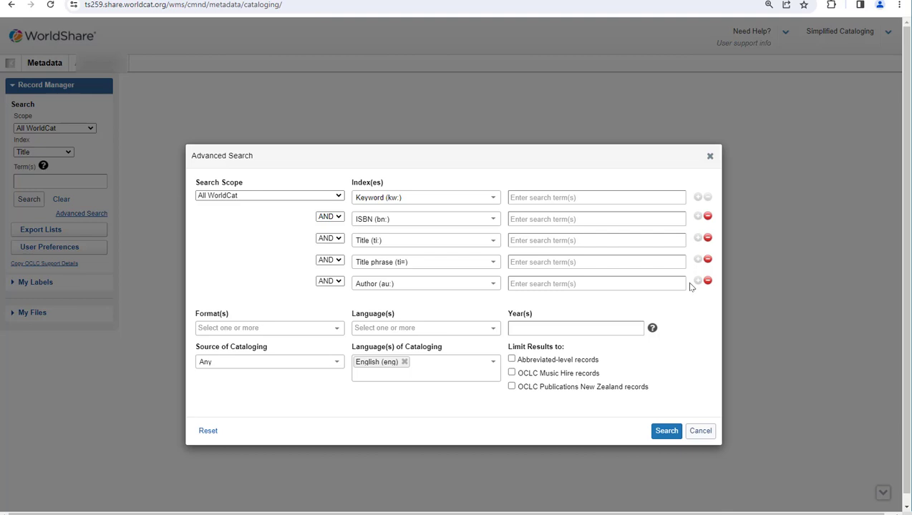
# Limit the advanced search to the Book format.
pyautogui.click(338, 330)
pyautogui.moveTo(374, 354); pyautogui.dragTo(376, 365)
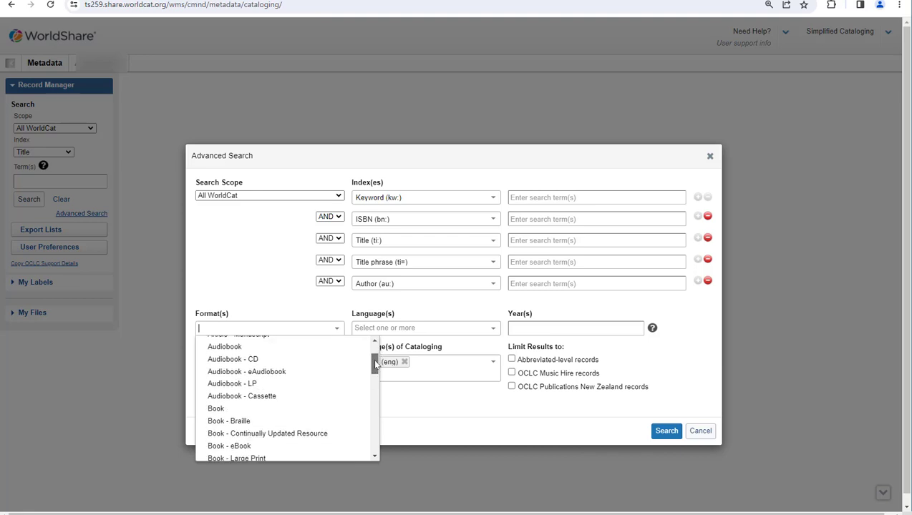
pyautogui.click(243, 409)
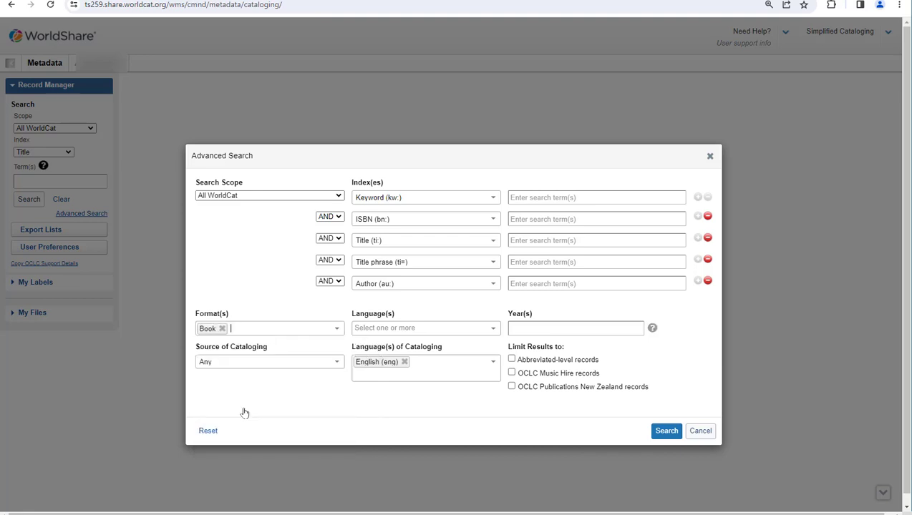
# Examine the remaining format options available for the advanced search, from book subtypes through video and visual material.
pyautogui.click(338, 330)
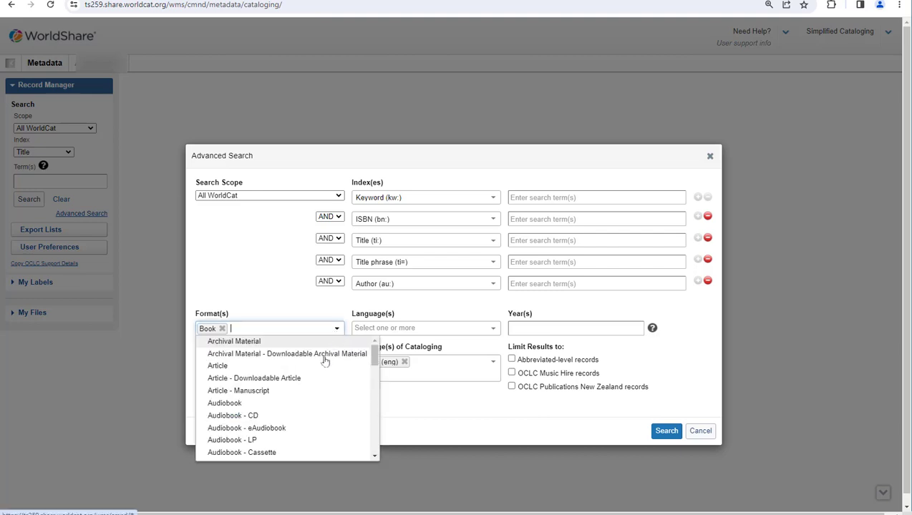
pyautogui.scroll(-2, 299, 415)
pyautogui.scroll(-3, 301, 415)
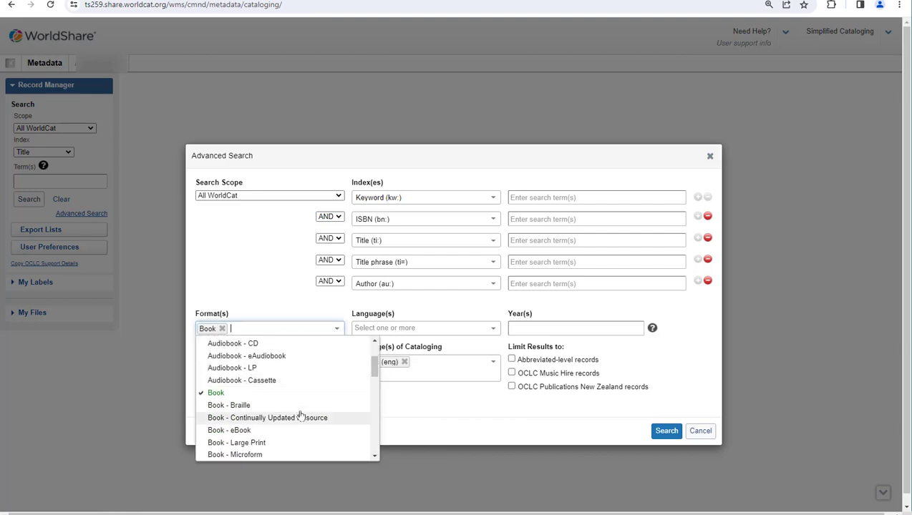
pyautogui.scroll(-4, 300, 416)
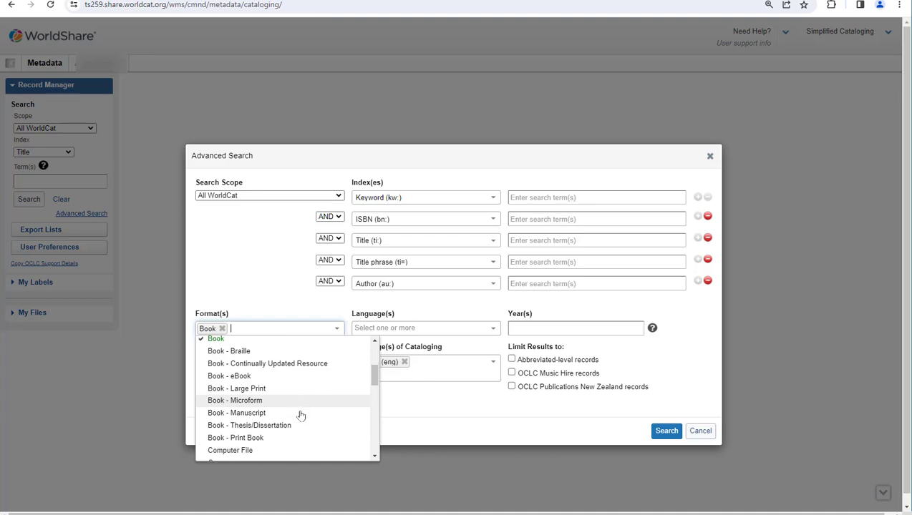
pyautogui.scroll(-8, 301, 415)
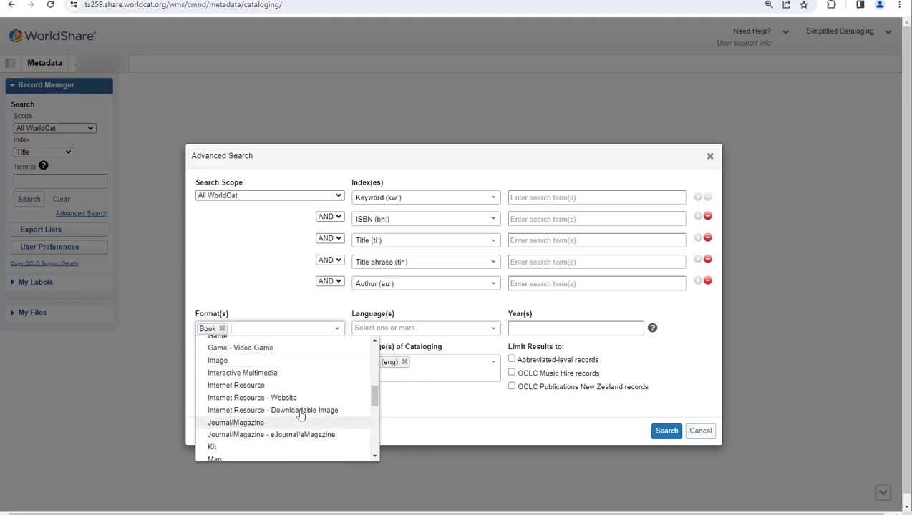
pyautogui.scroll(-4, 301, 416)
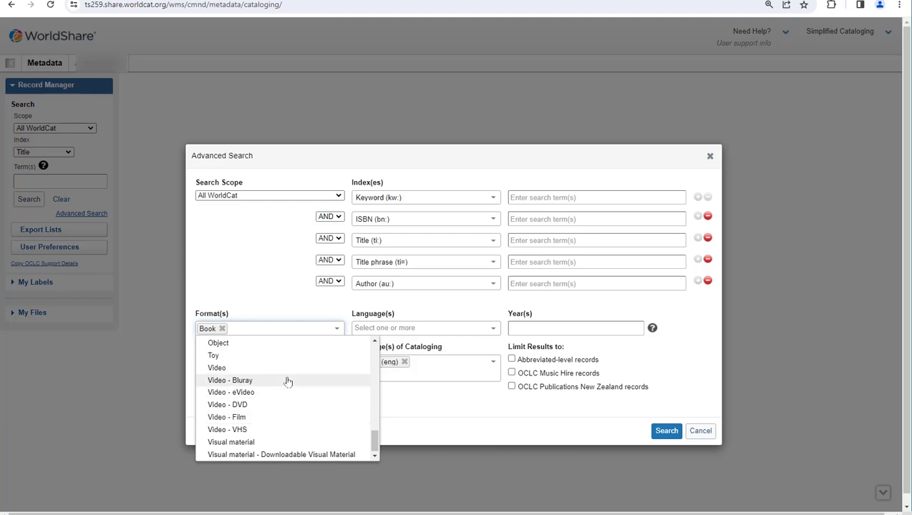
pyautogui.click(292, 310)
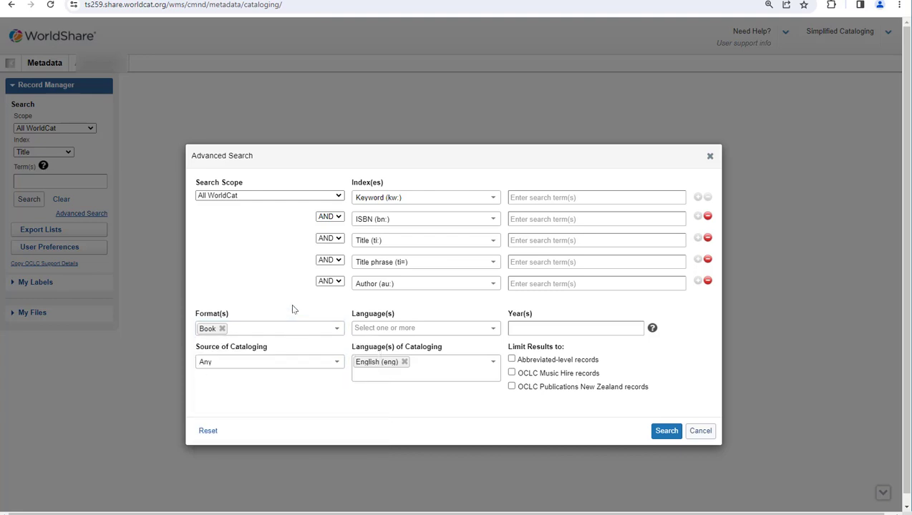
# Examine the language options and the date format examples for the Year(s) limit in the advanced search.
pyautogui.click(491, 332)
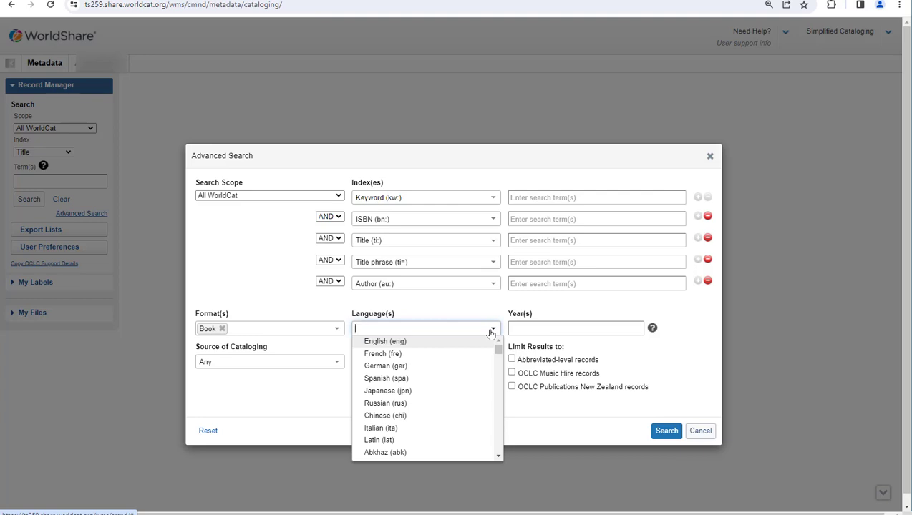
pyautogui.click(522, 326)
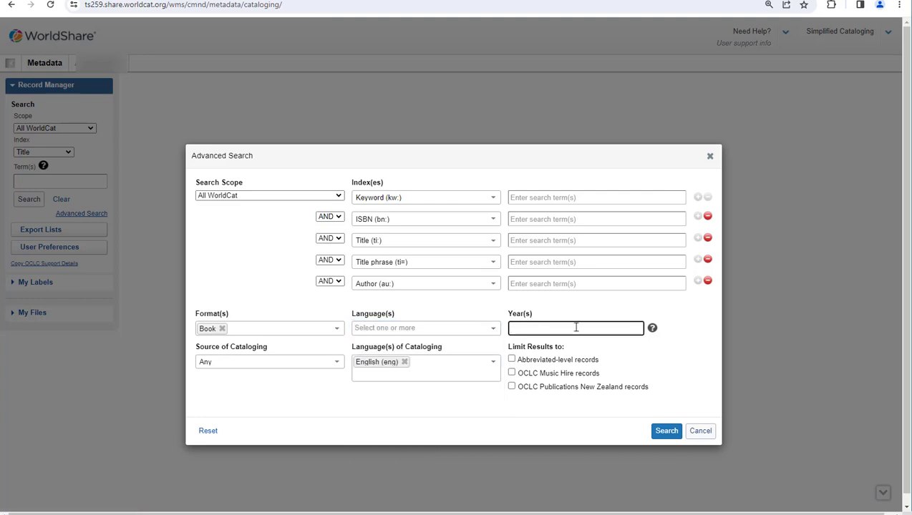
pyautogui.moveTo(651, 334)
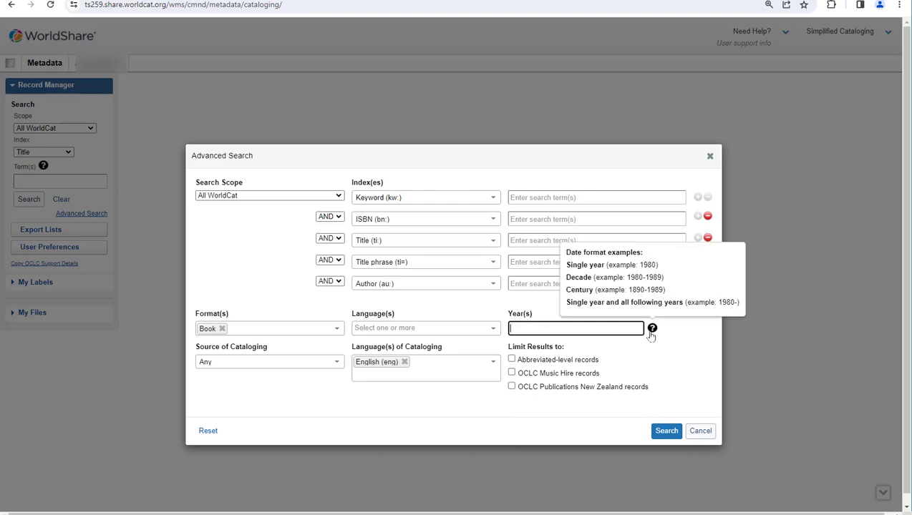
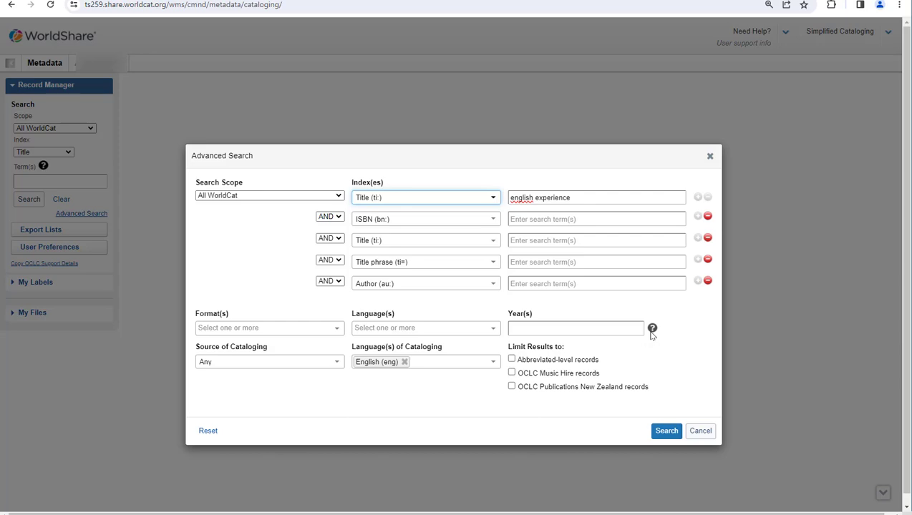
# Run the advanced search for Title (ti:) "english experience" and narrow the results to the Print Book format.
pyautogui.click(666, 432)
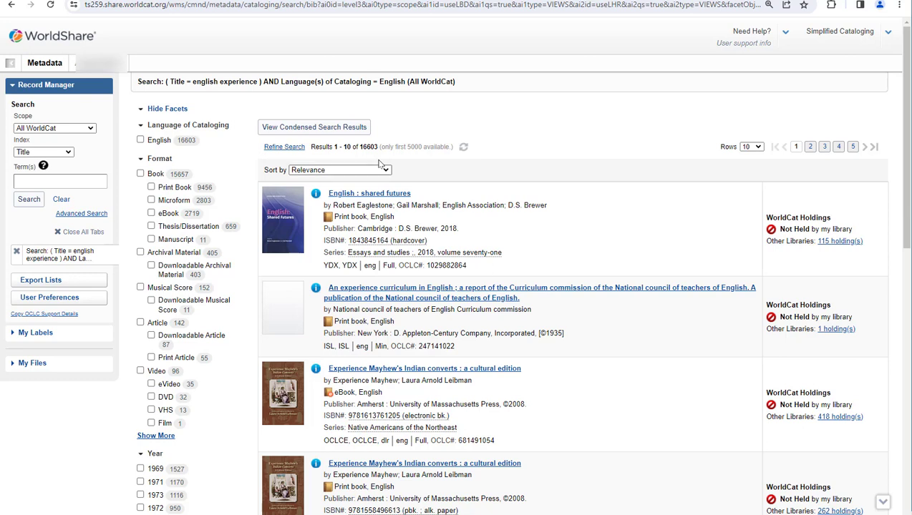
pyautogui.click(151, 187)
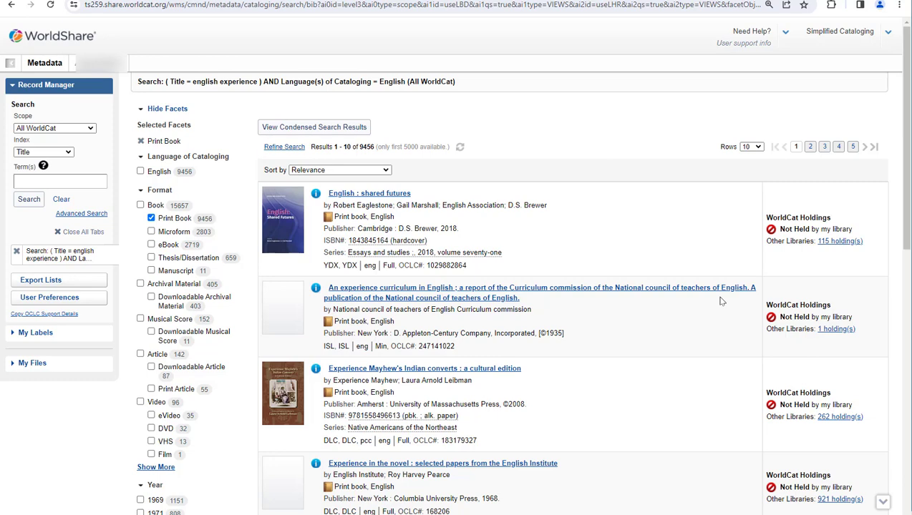
# Open the text view of the first result, English : shared futures.
pyautogui.scroll(-1, 721, 302)
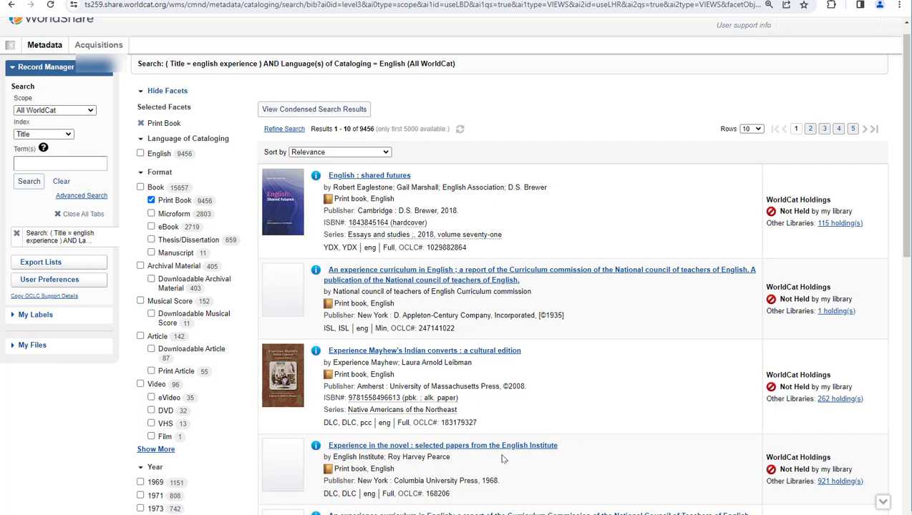
pyautogui.click(391, 176)
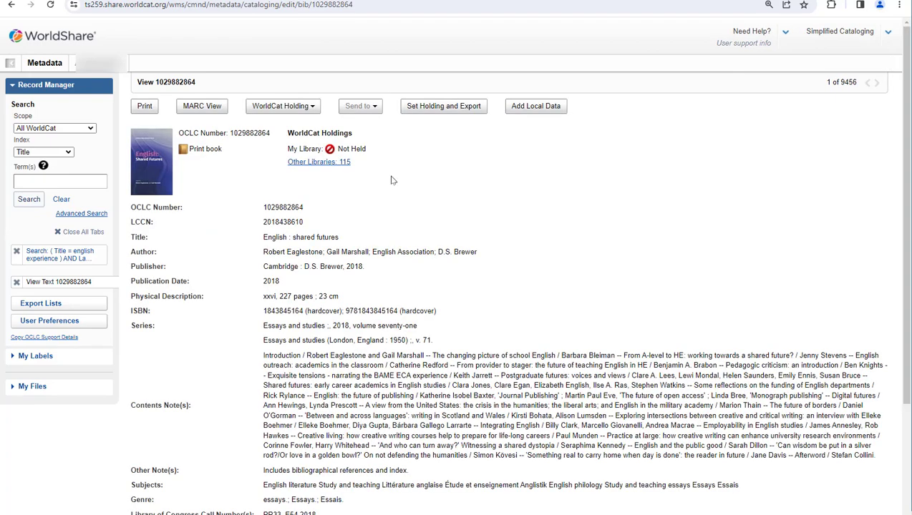
pyautogui.hotkey('ctrl', 'f')
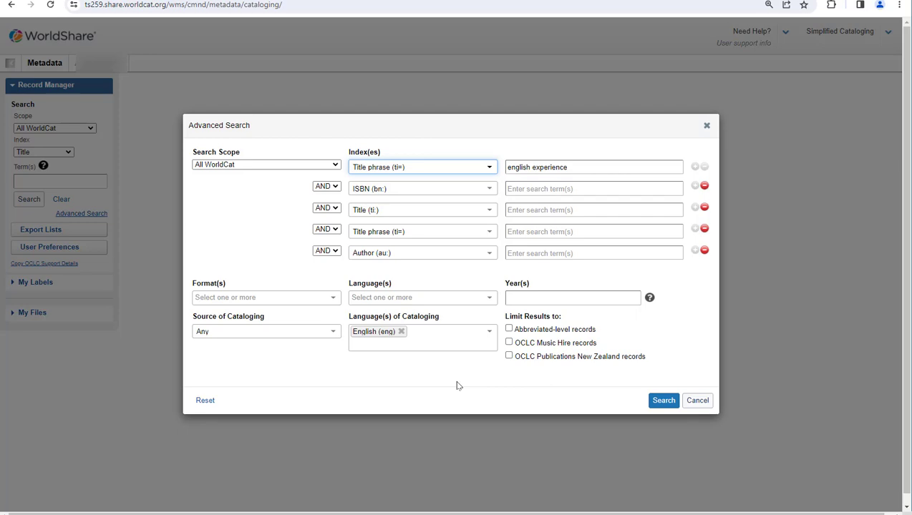
# Run the advanced search for Title phrase (ti=) "english experience" and look through the first page of results.
pyautogui.click(659, 402)
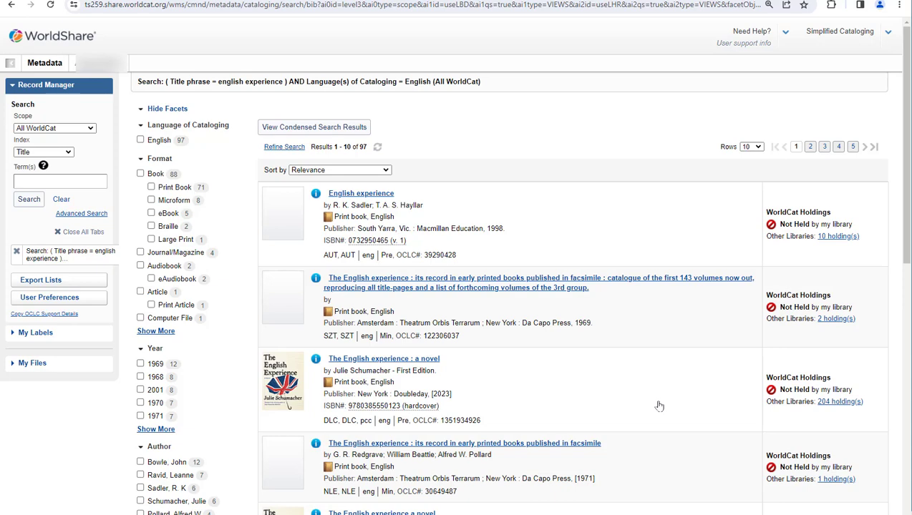
pyautogui.scroll(-5, 659, 406)
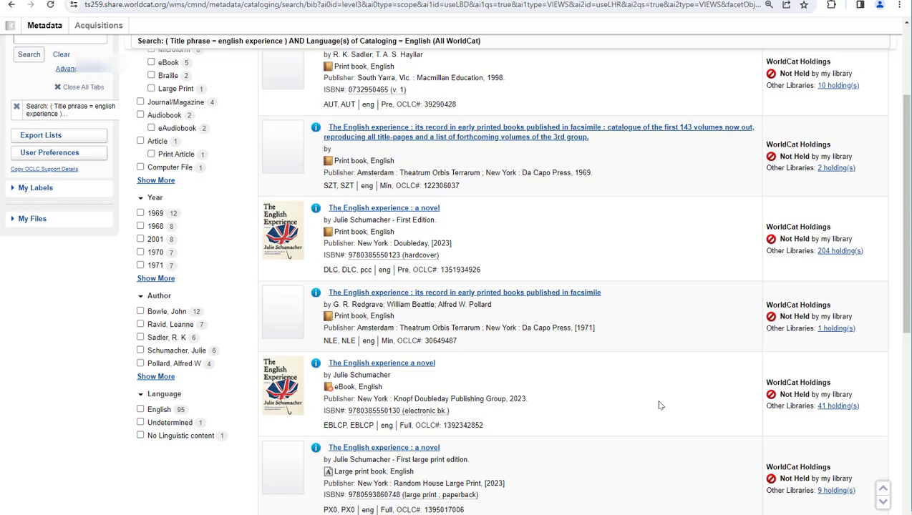
pyautogui.scroll(-6, 659, 406)
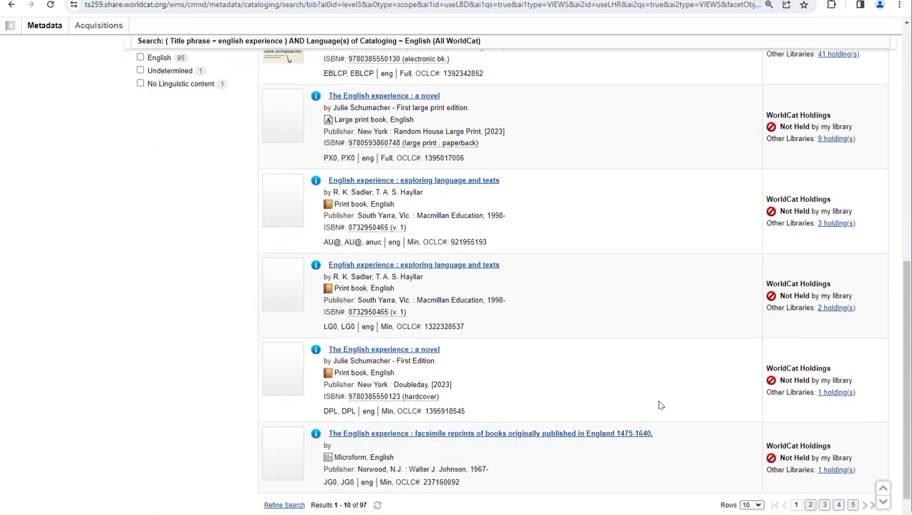
pyautogui.scroll(10, 660, 406)
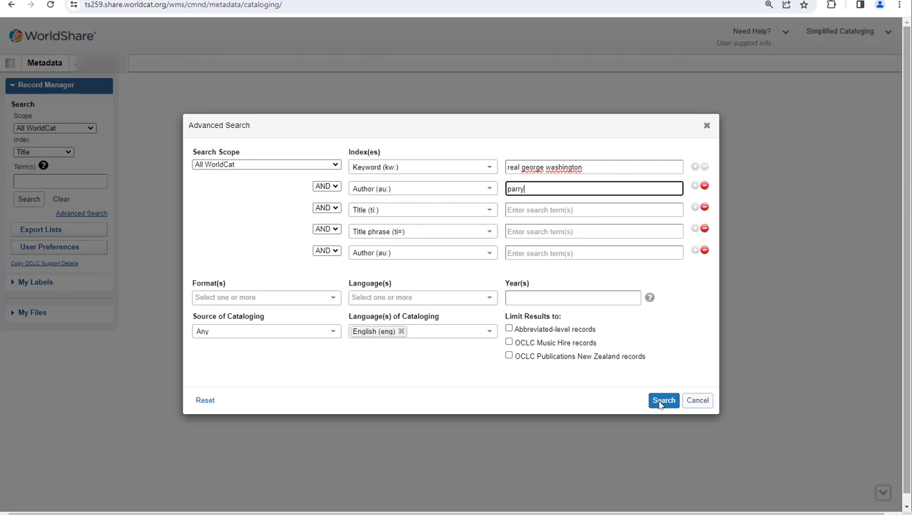
# Set the index for "real george washington" to Title (ti:) and limit the search to the year 2008.
pyautogui.click(491, 168)
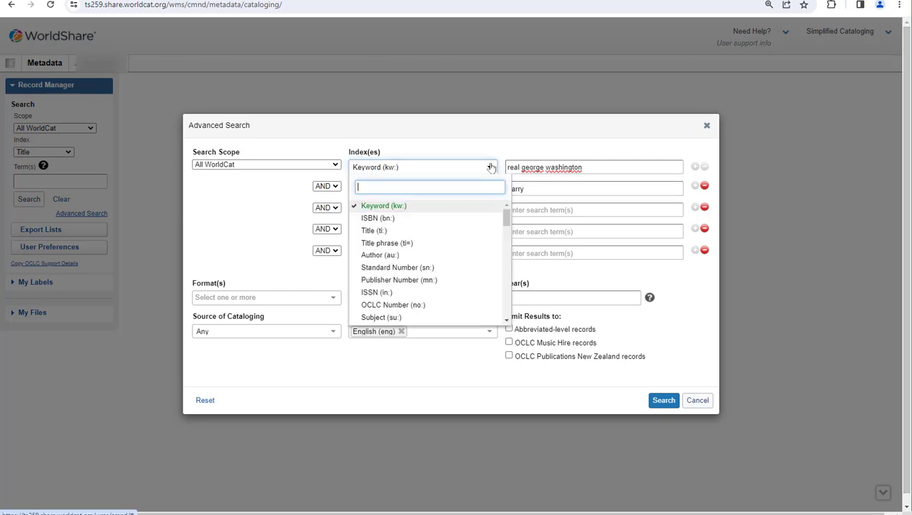
pyautogui.click(433, 230)
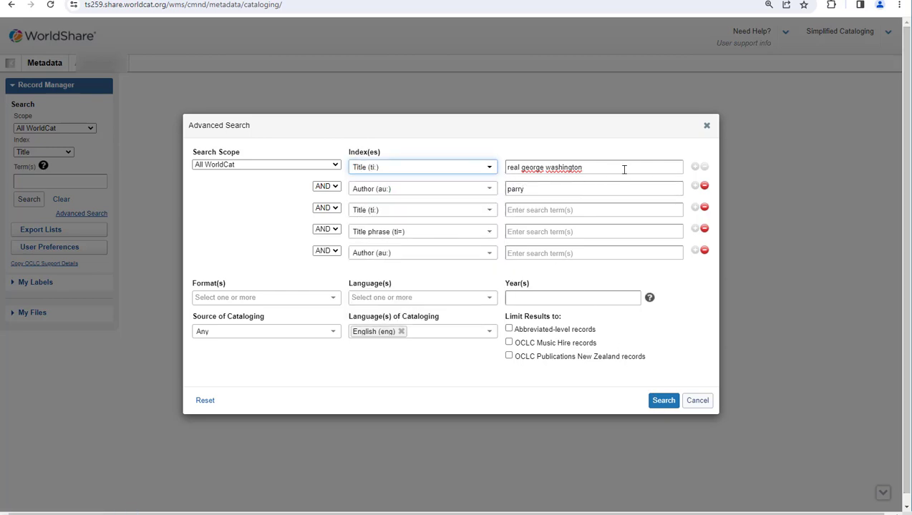
pyautogui.click(624, 169)
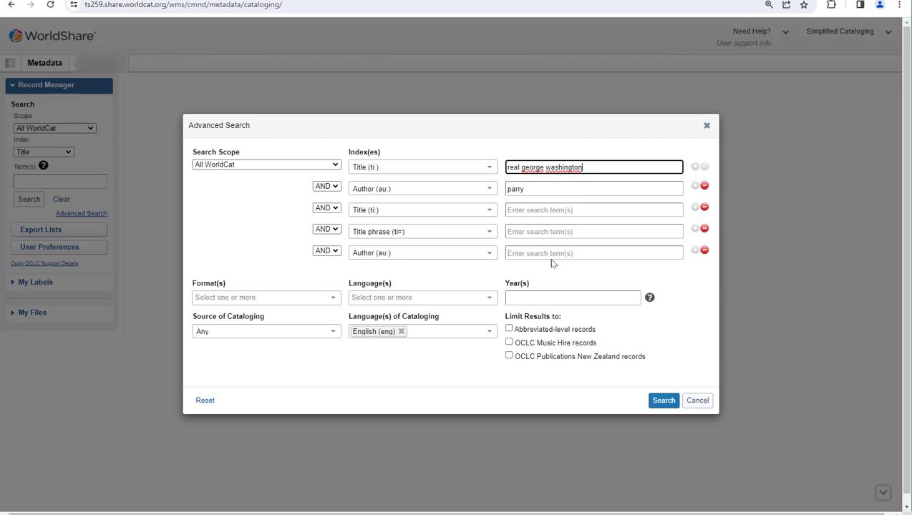
pyautogui.click(534, 297)
pyautogui.write('2008')
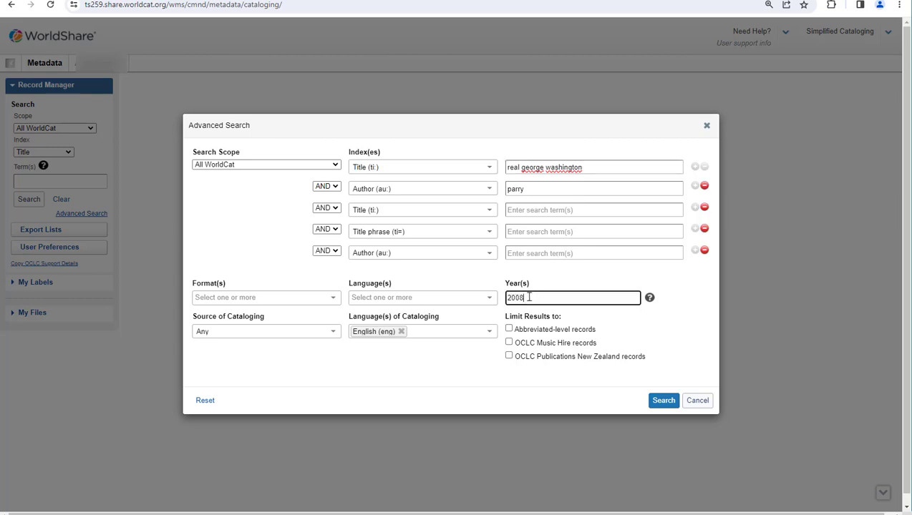
# Limit the advanced search to the Book format and the language English (eng), and run it.
pyautogui.click(336, 302)
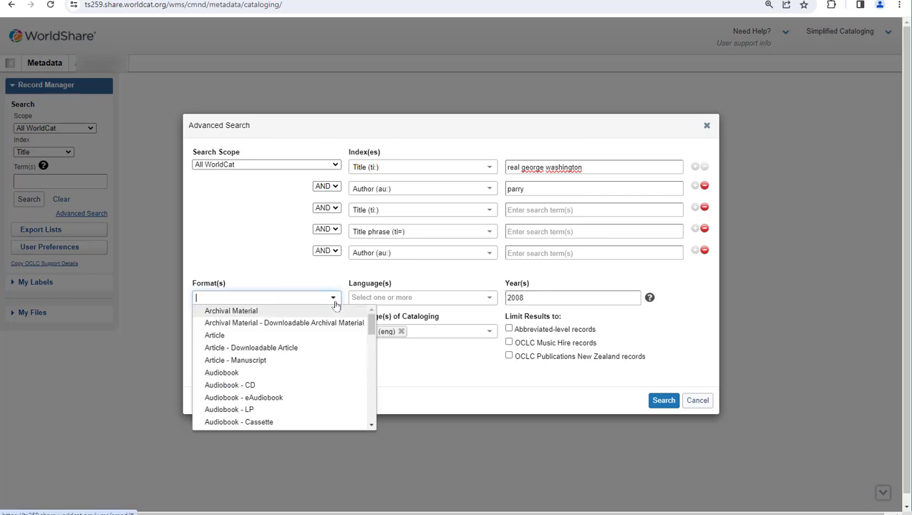
pyautogui.click(369, 399)
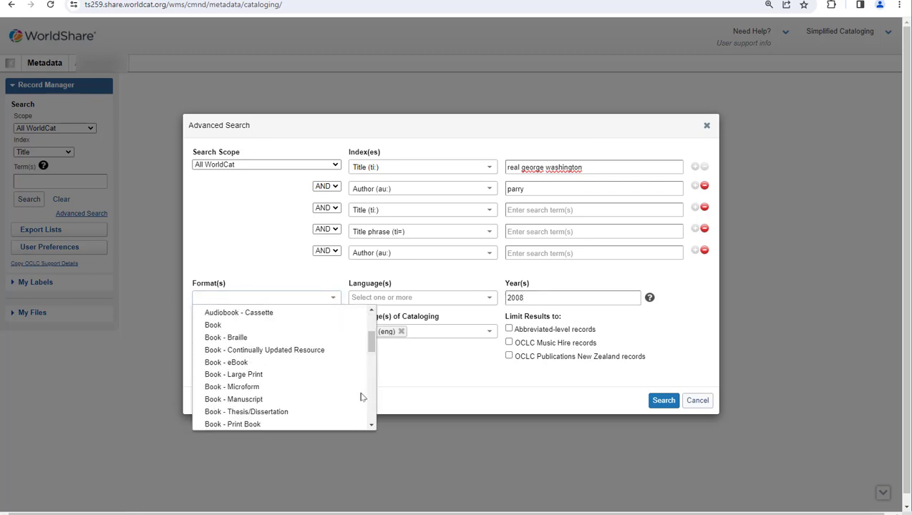
pyautogui.click(213, 325)
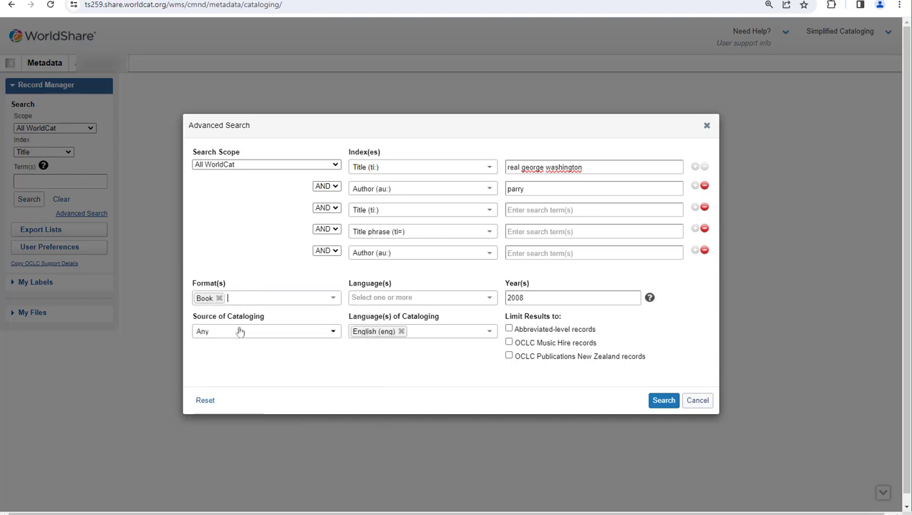
pyautogui.click(488, 301)
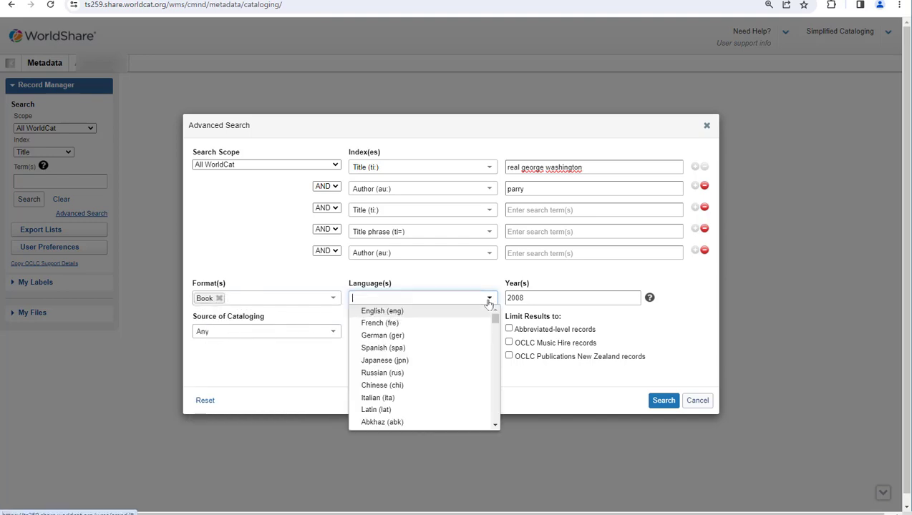
pyautogui.click(443, 312)
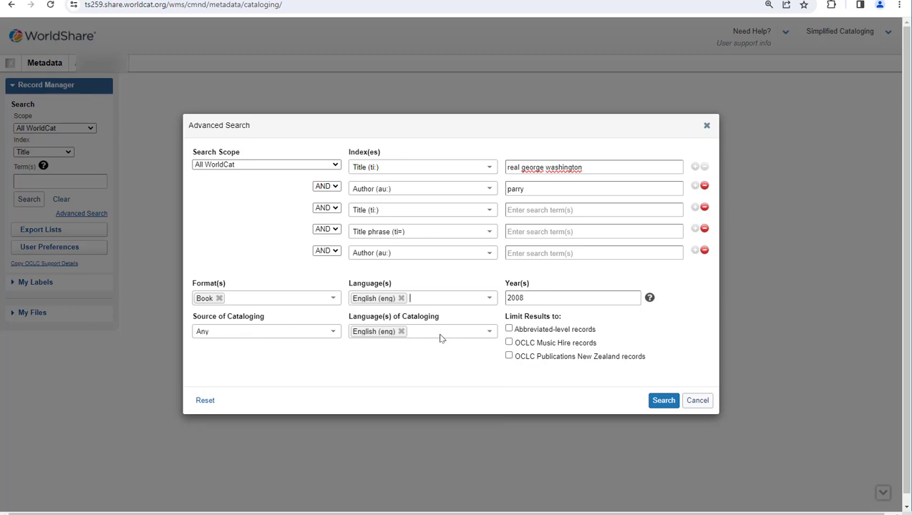
pyautogui.click(658, 403)
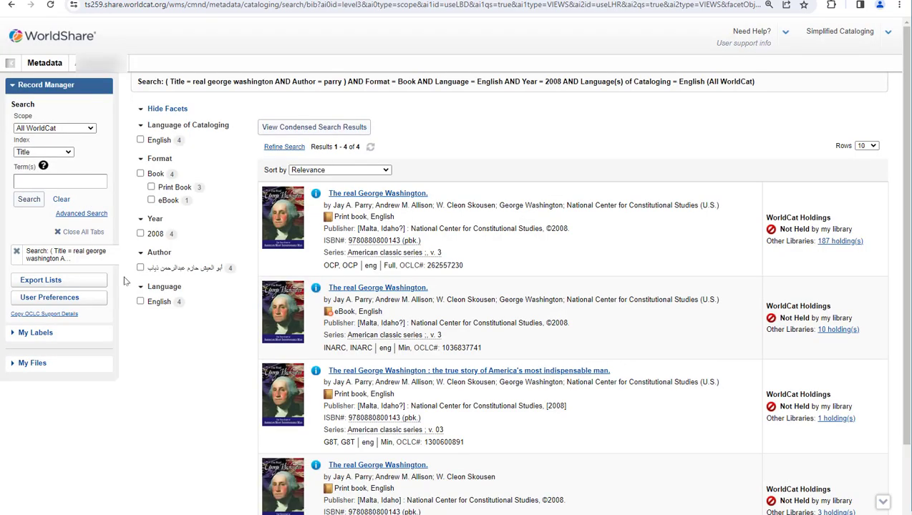
# Reset the advanced search form and run a Title phrase (ti=) search for "real george washington".
pyautogui.click(80, 213)
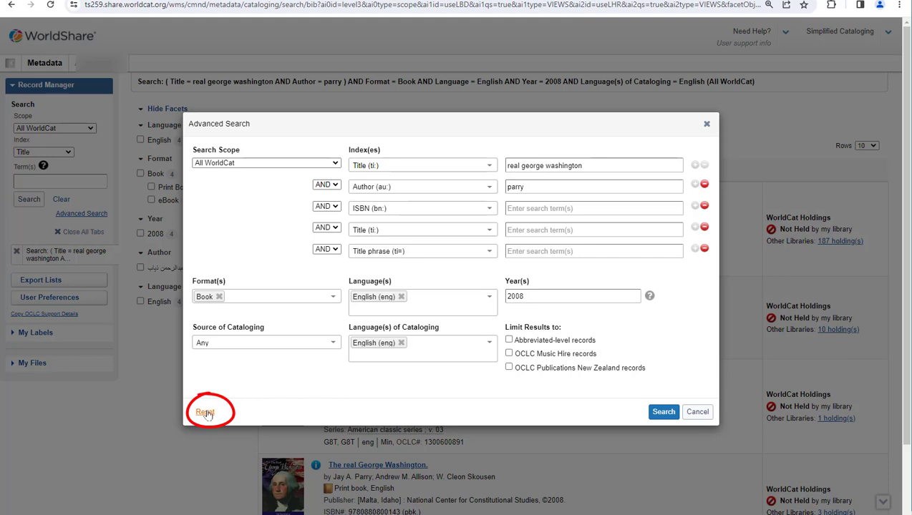
pyautogui.click(206, 413)
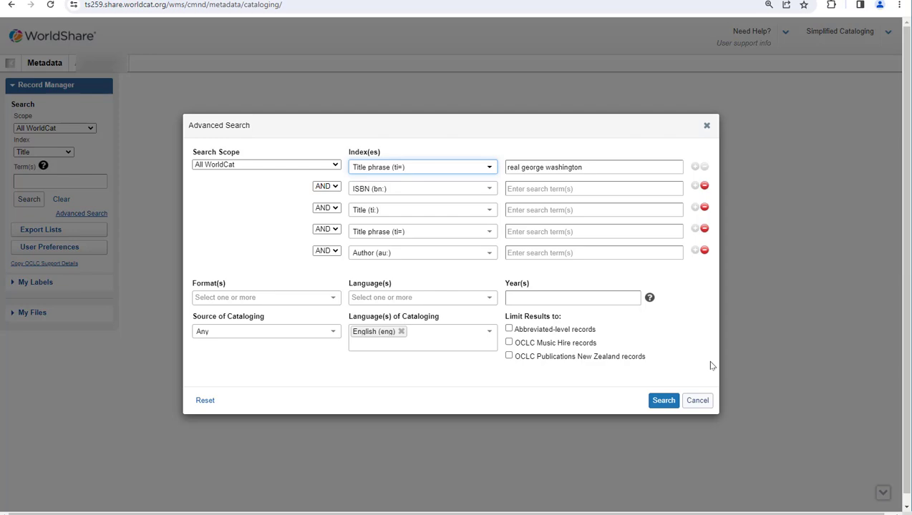
pyautogui.click(663, 401)
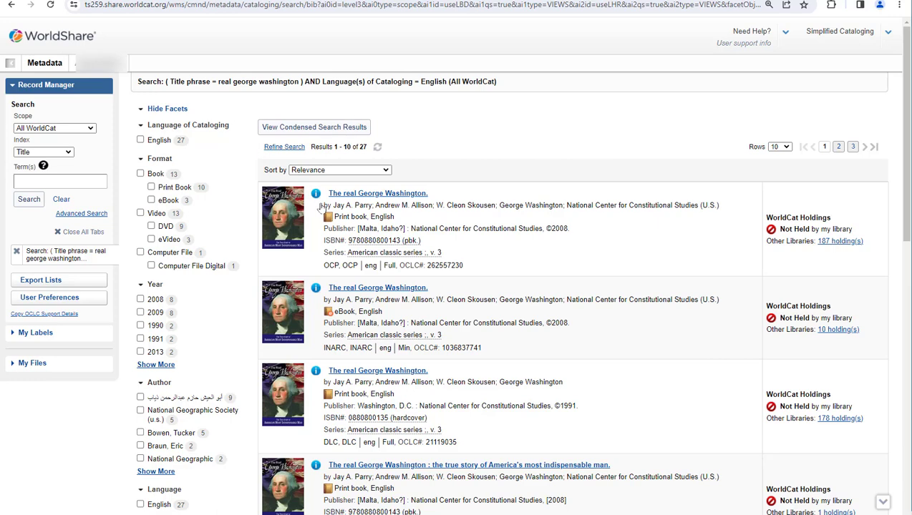
pyautogui.moveTo(319, 204)
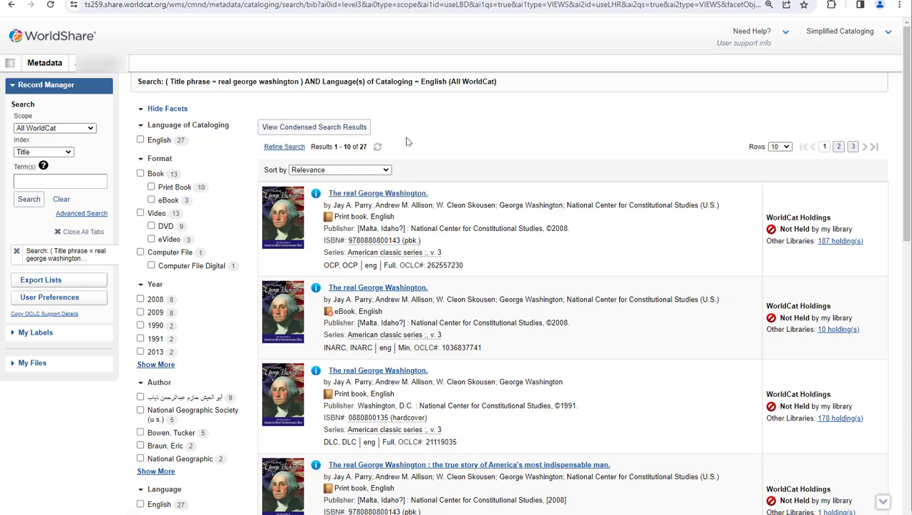
# Switch to condensed search results and turn off the Language of Cataloging column in the table column preferences.
pyautogui.click(356, 129)
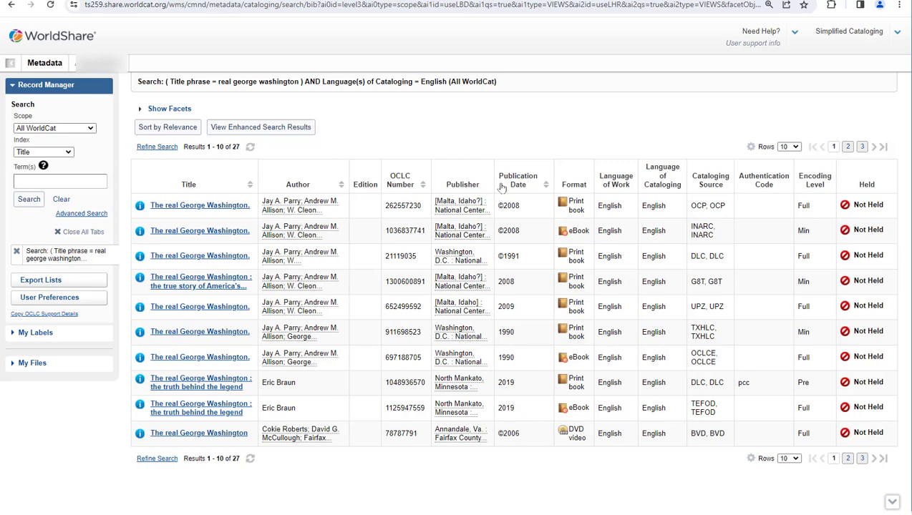
pyautogui.click(751, 147)
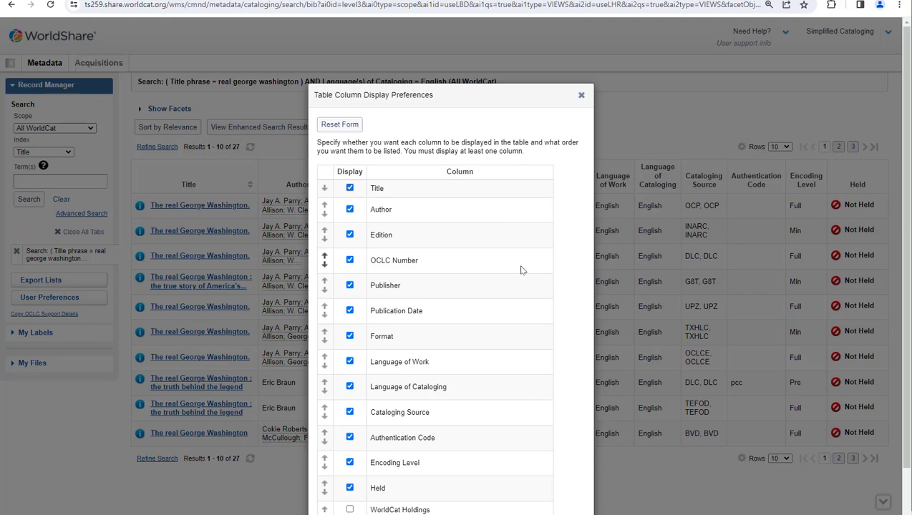
pyautogui.scroll(-2, 448, 317)
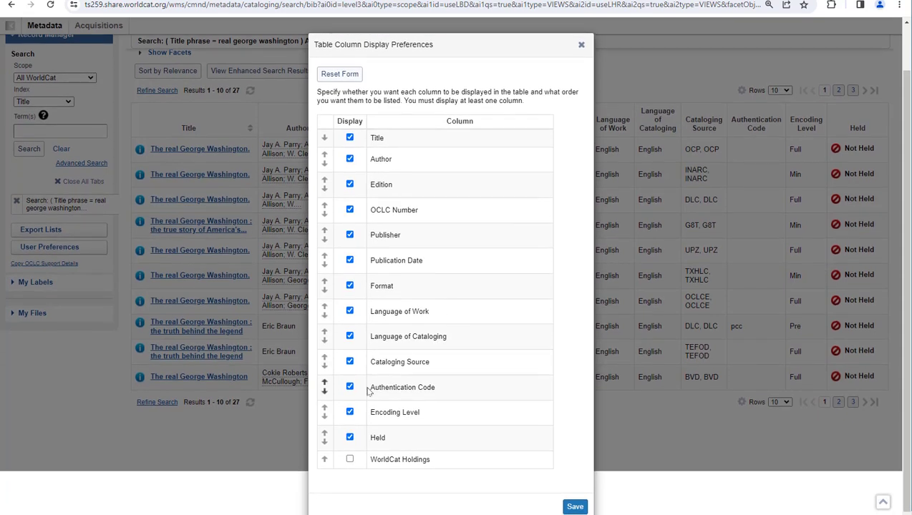
pyautogui.click(349, 338)
# Move the Held column ahead of Cataloging Source, save the column preferences, and return to the enhanced search results.
pyautogui.click(324, 435)
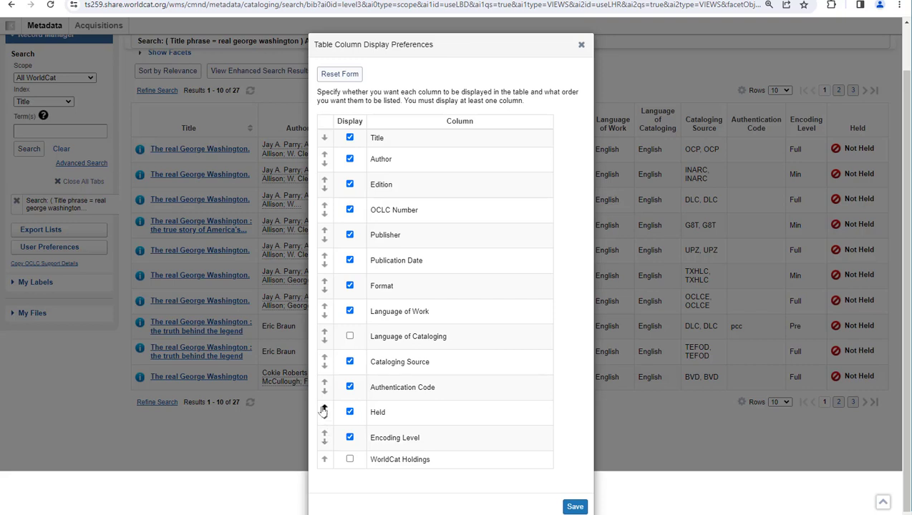
pyautogui.click(324, 408)
pyautogui.click(325, 383)
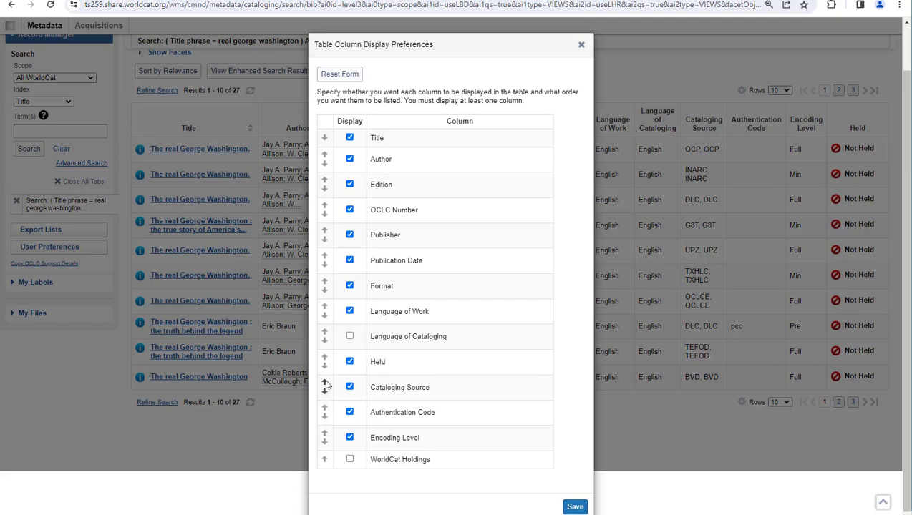
pyautogui.click(575, 507)
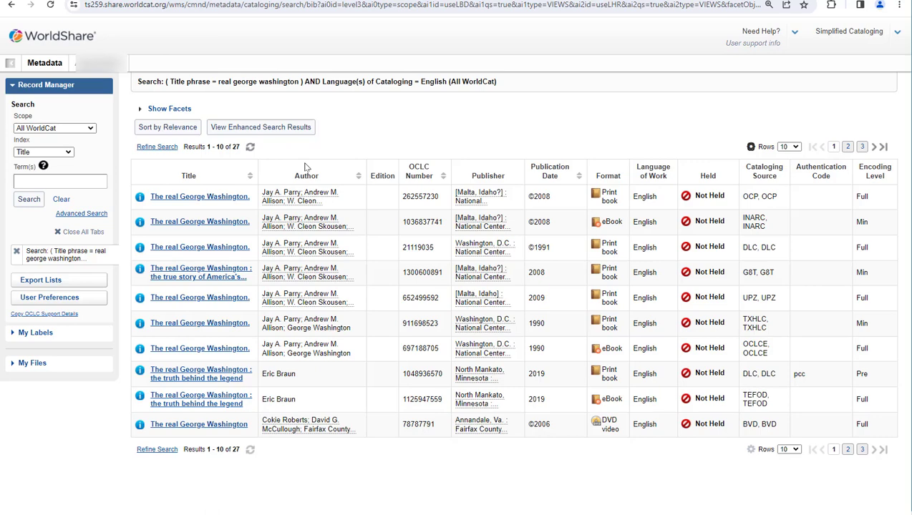
pyautogui.click(294, 128)
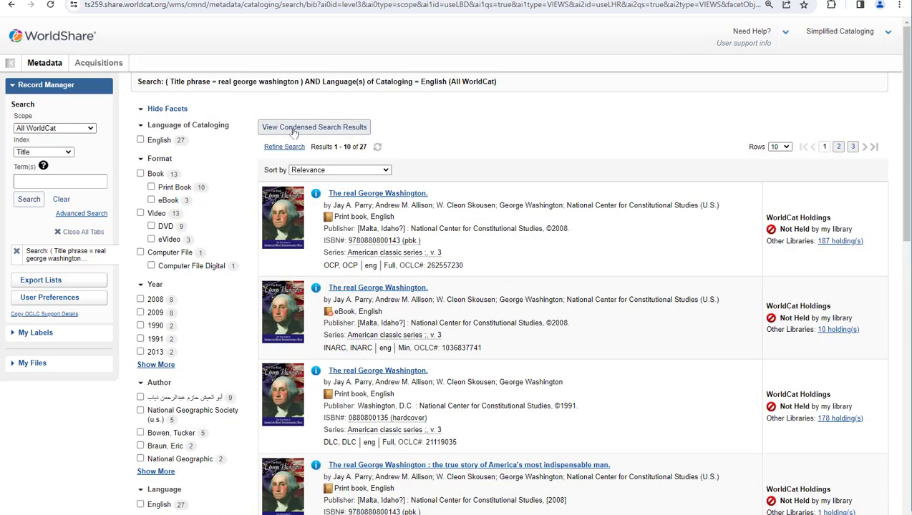